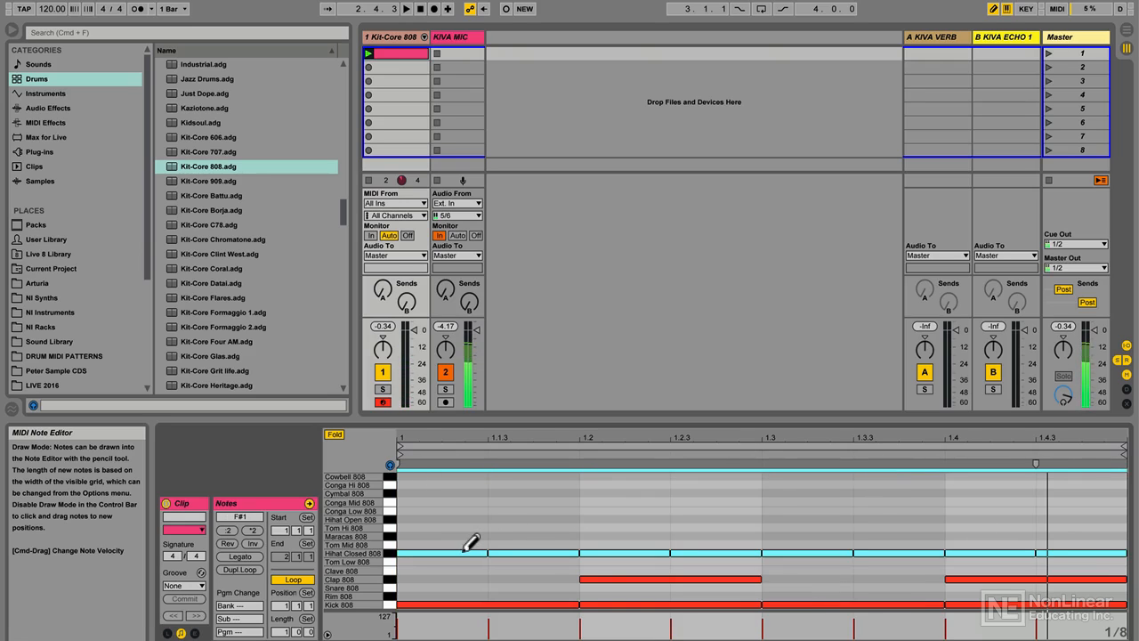
Step: Erase the Hihat Closed 808 notes on beats 1, 2, 3 and 4, leaving only the off-beats, and play the clip
{"action": "left_click", "coordinate": [464, 553]}
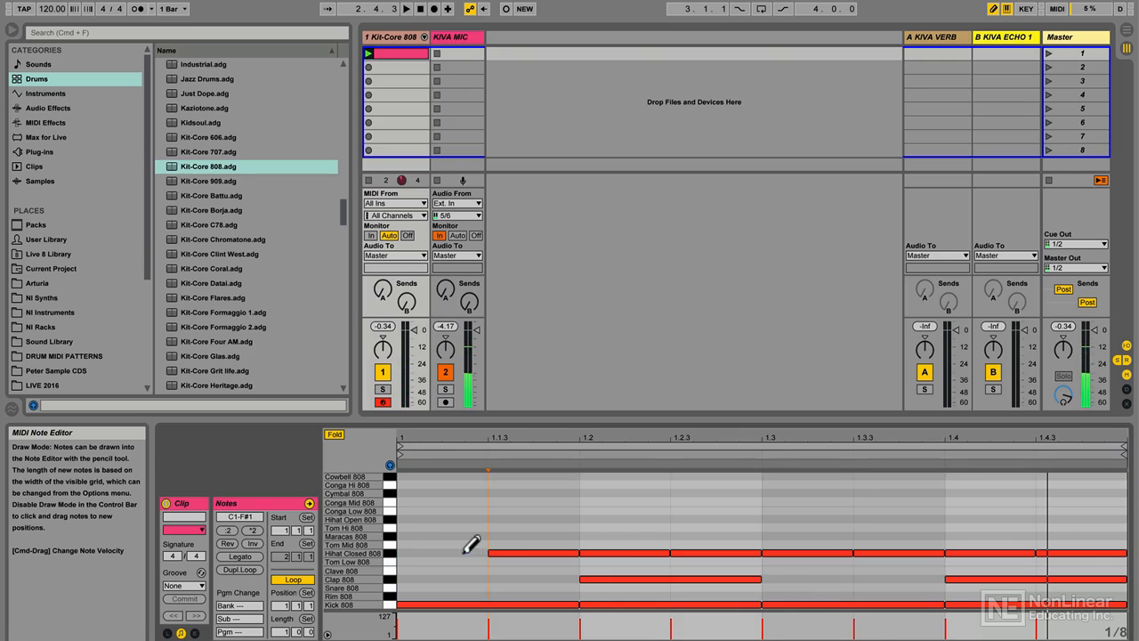
{"action": "left_click", "coordinate": [624, 552]}
{"action": "left_click", "coordinate": [812, 552]}
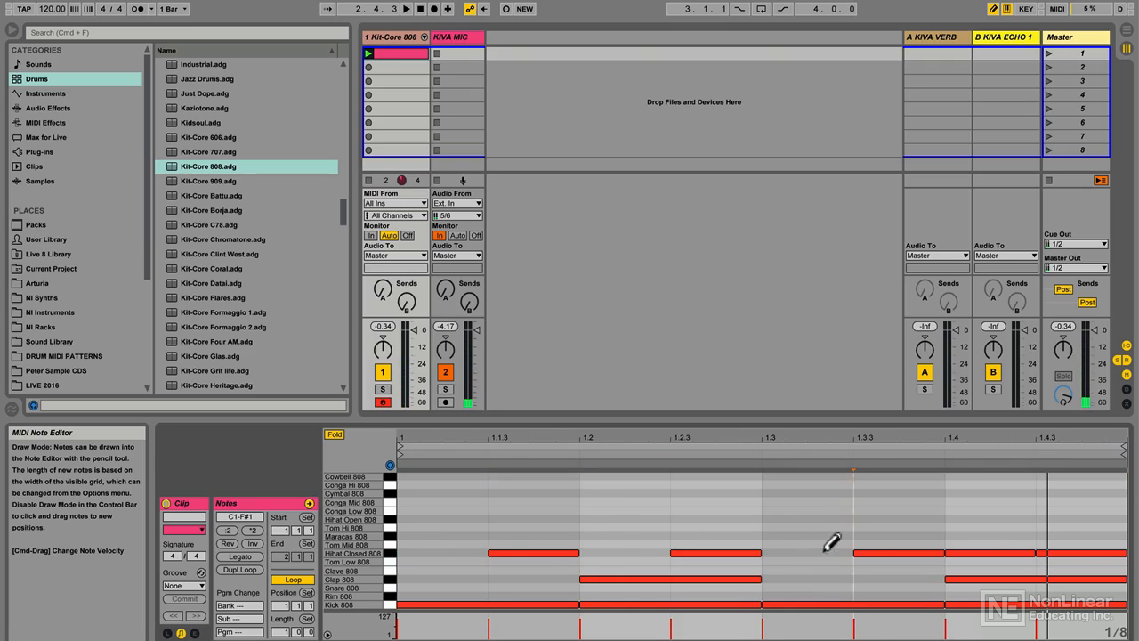
{"action": "left_click", "coordinate": [989, 551]}
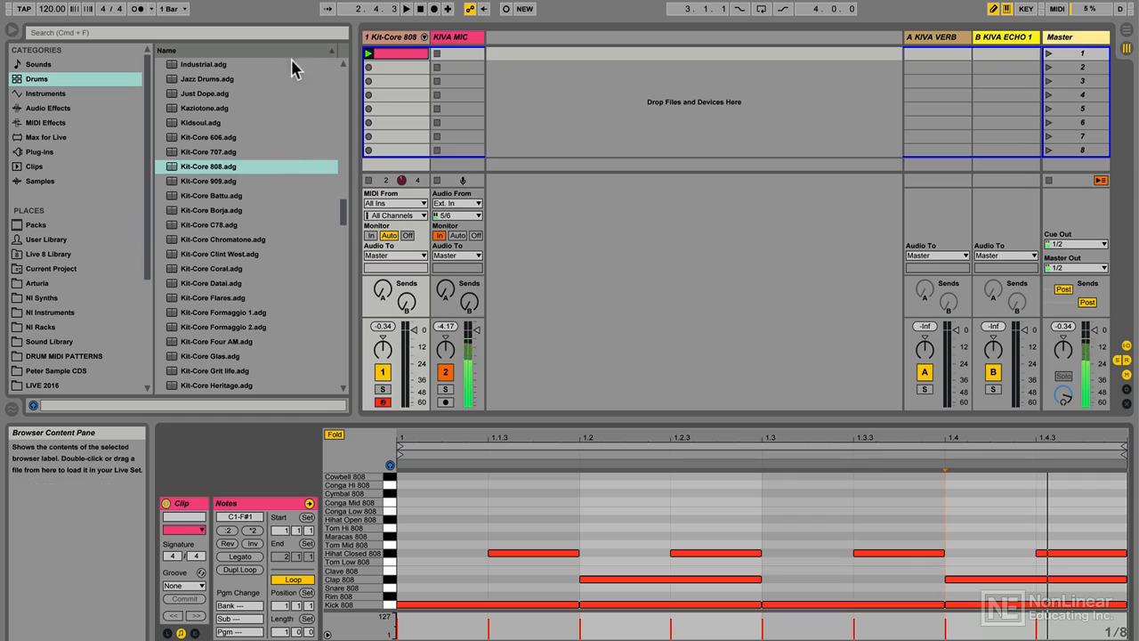
{"action": "left_click", "coordinate": [369, 56]}
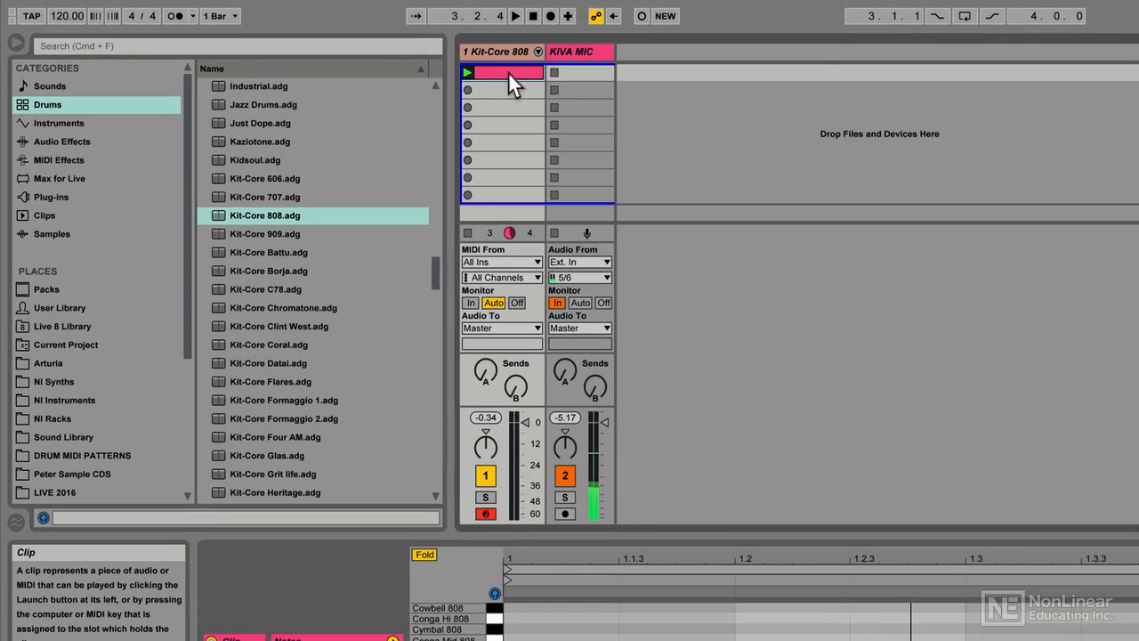
Step: Duplicate the pink drum clip into the slot below and colour the duplicate red
{"action": "right_click", "coordinate": [508, 72]}
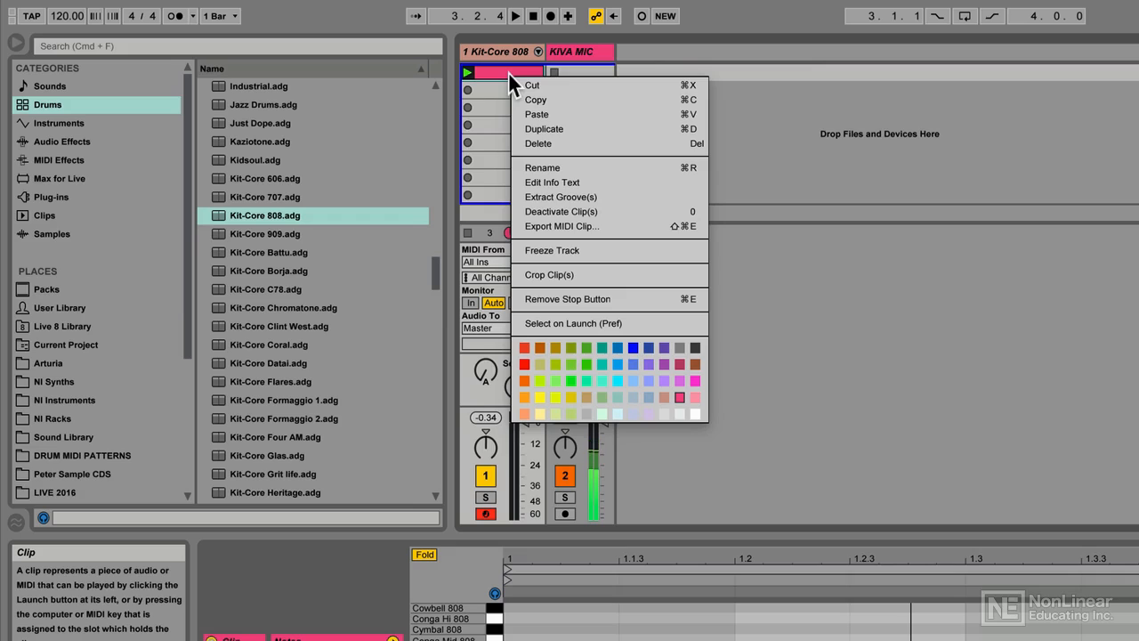
{"action": "left_click", "coordinate": [541, 128]}
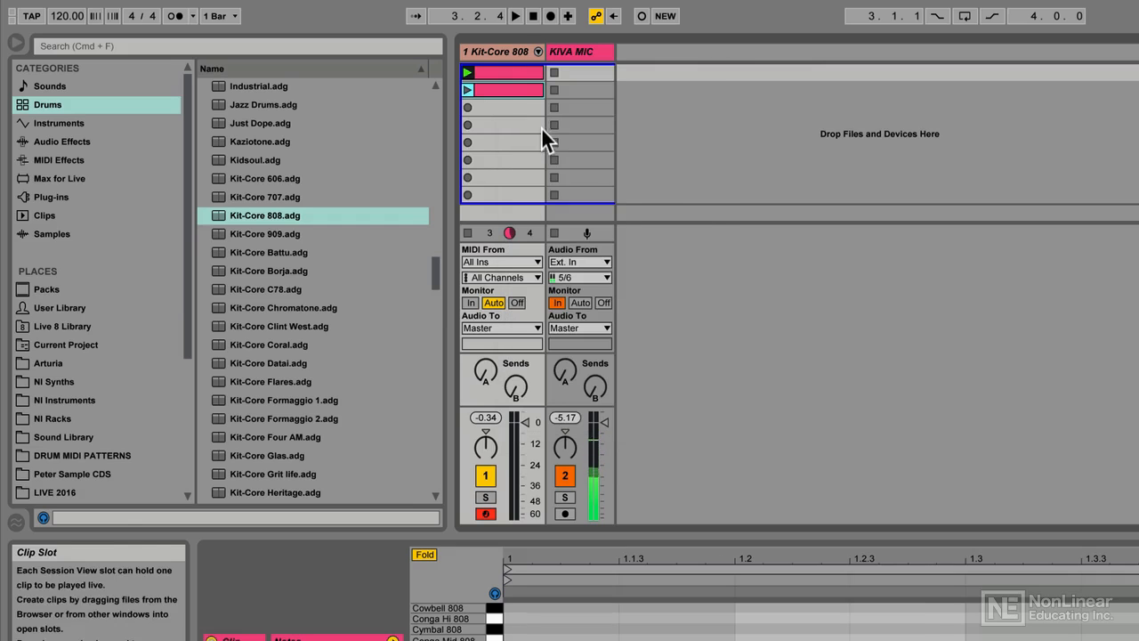
{"action": "left_click", "coordinate": [511, 86]}
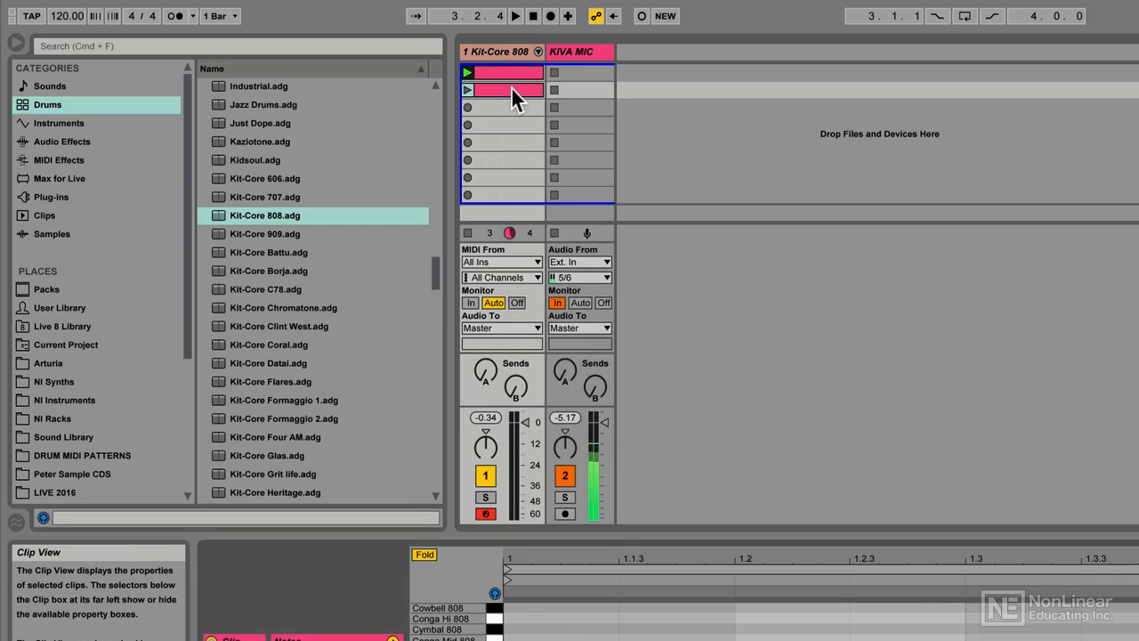
{"action": "right_click", "coordinate": [510, 87]}
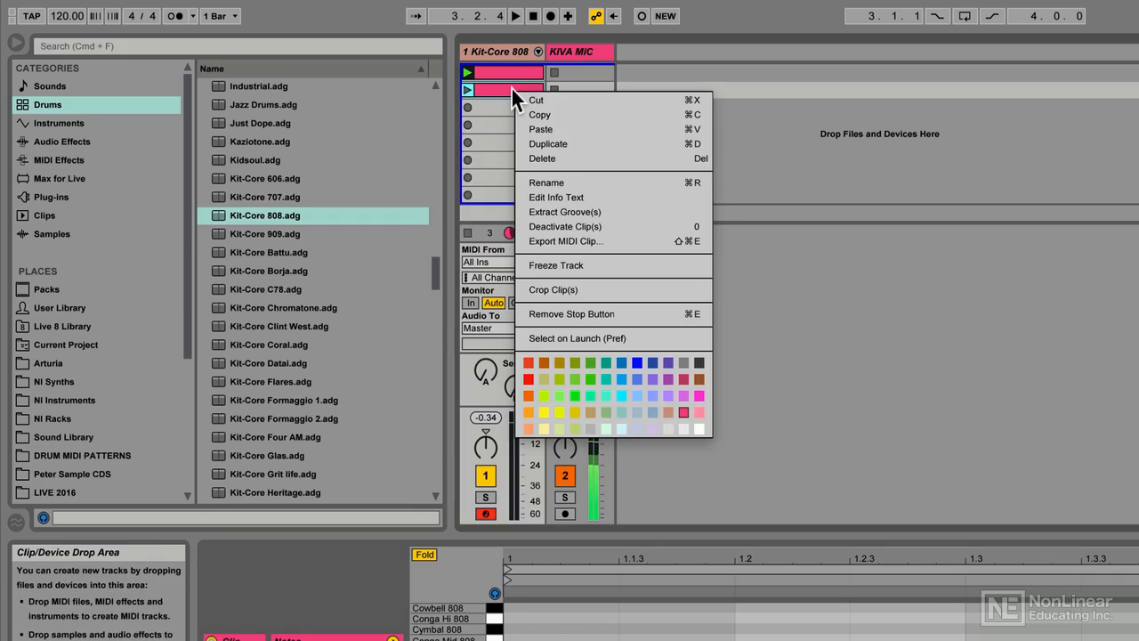
{"action": "left_click", "coordinate": [528, 377]}
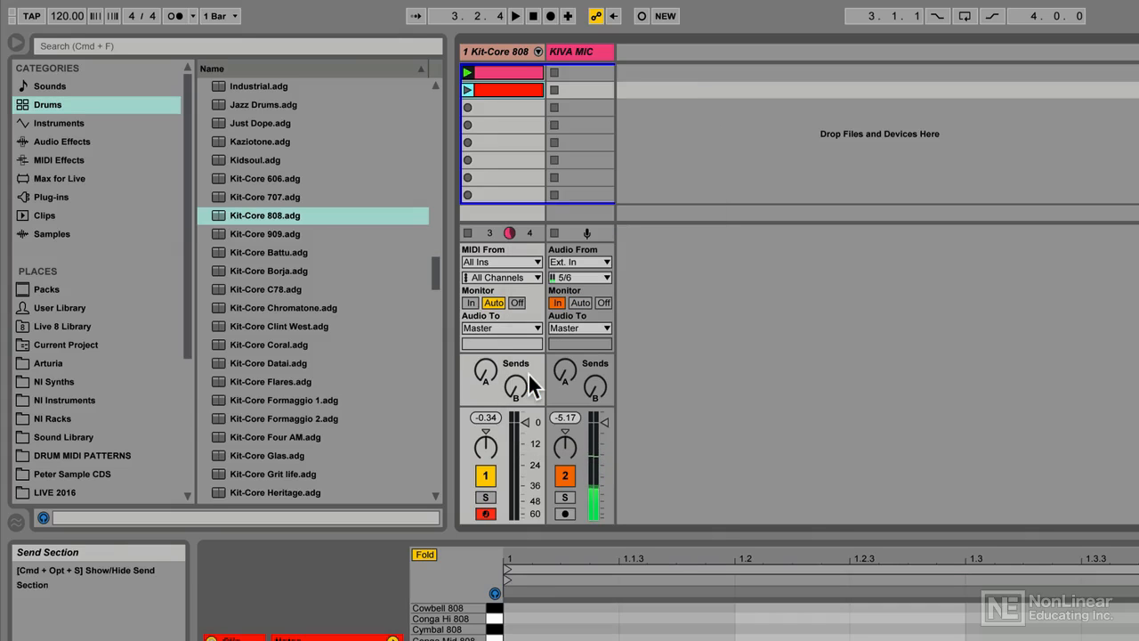
Step: Replace the Kick 808 quarter notes in the red clip with eighth notes across the whole bar
{"action": "double_click", "coordinate": [505, 87]}
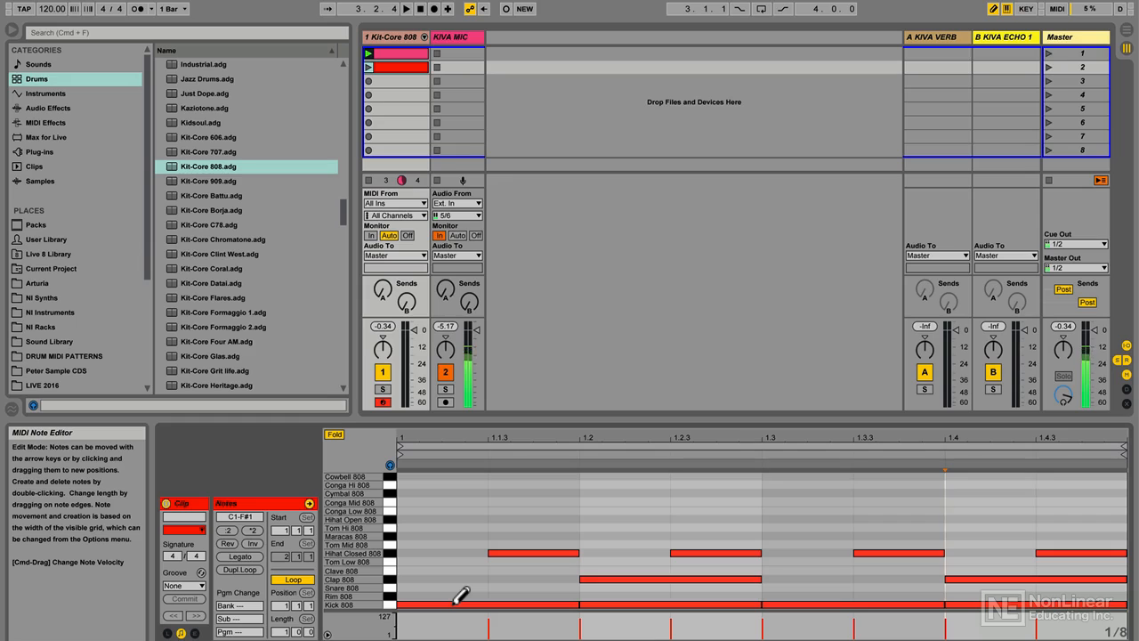
{"action": "left_click", "coordinate": [405, 603]}
{"action": "left_click_drag", "start_coordinate": [403, 604], "coordinate": [1120, 604]}
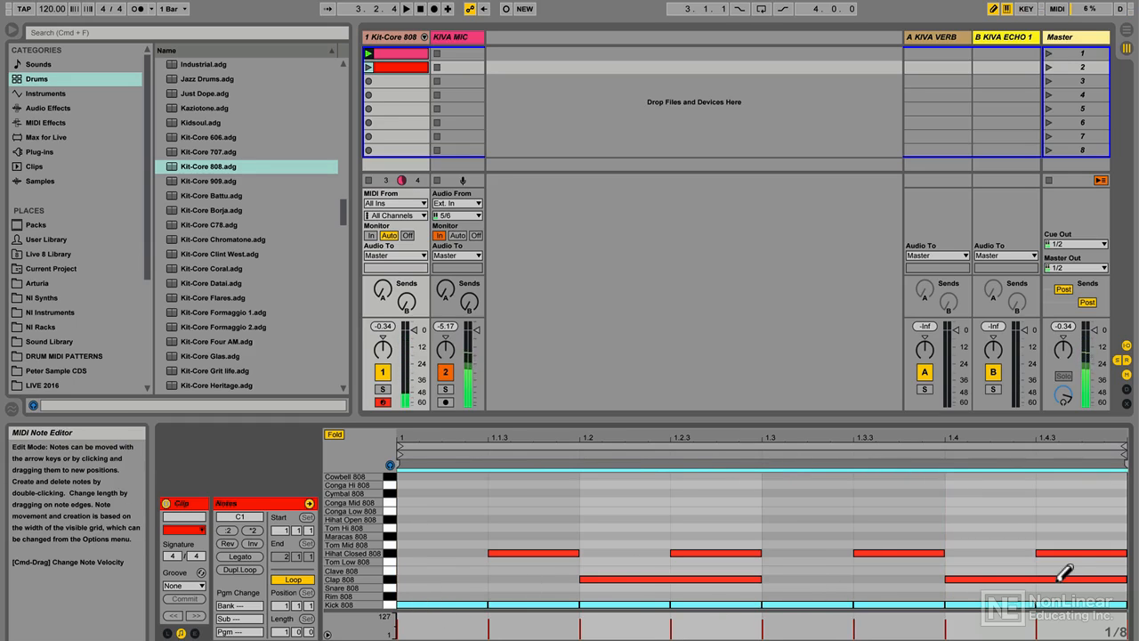
Step: Set the fixed grid to 1/16 and redraw the Kick 808 notes as sixteenths from beat 3 to the bar's end
{"action": "key", "text": "b"}
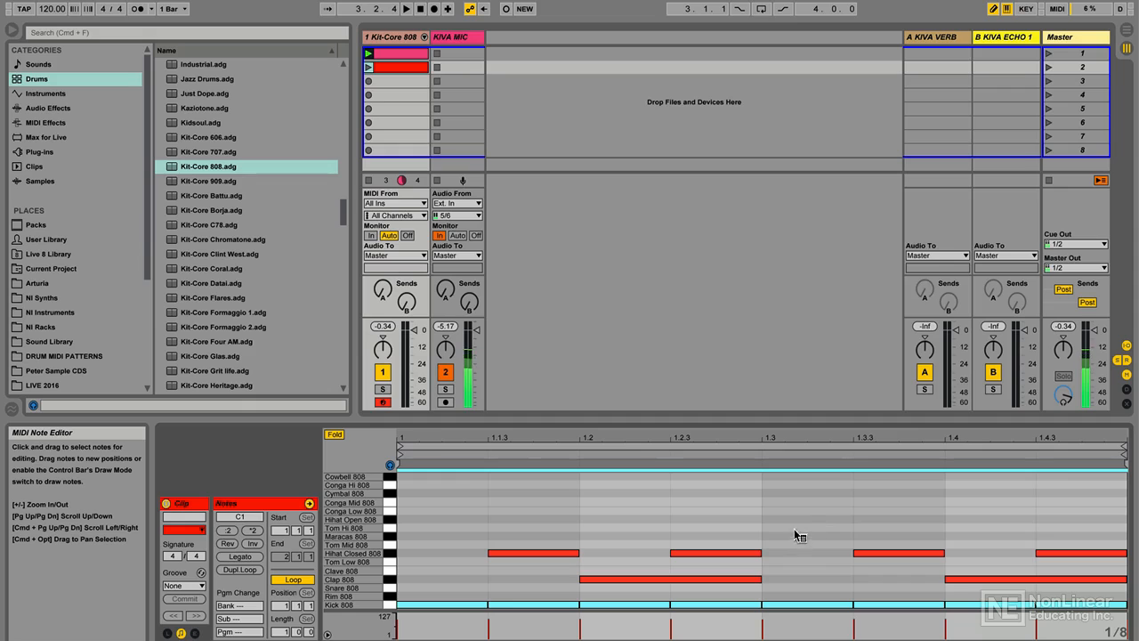
{"action": "right_click", "coordinate": [794, 529]}
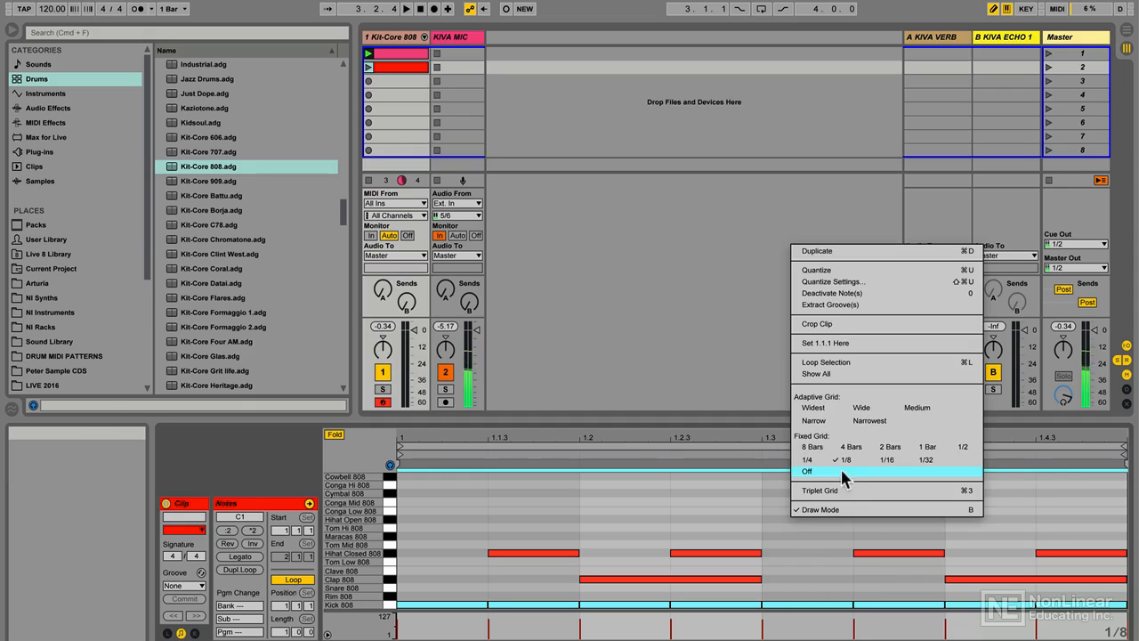
{"action": "left_click", "coordinate": [887, 460]}
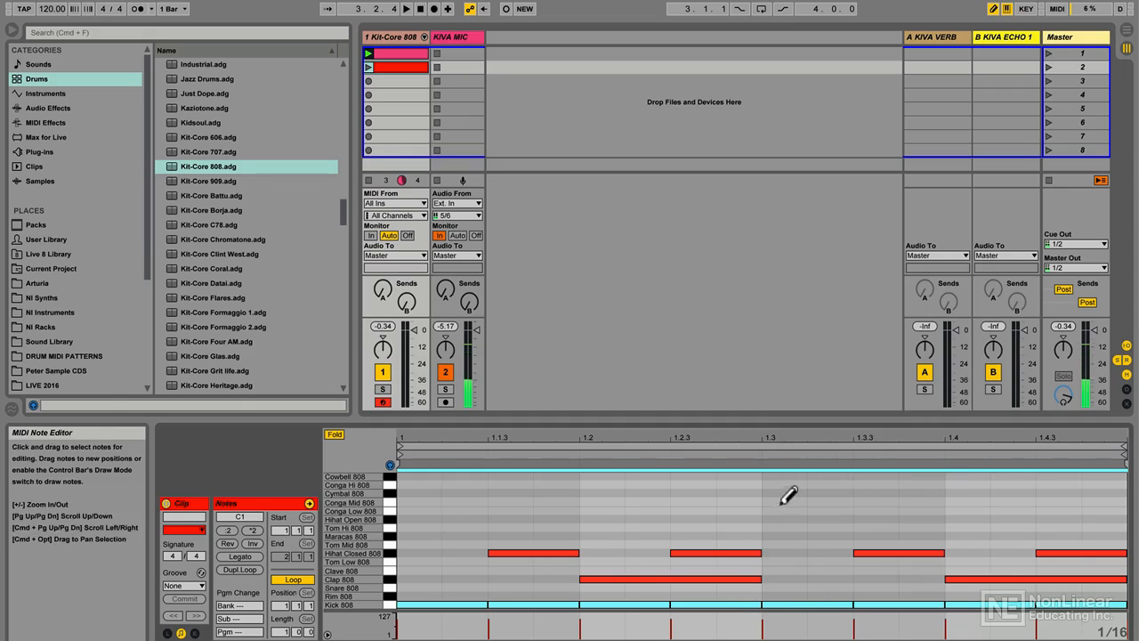
{"action": "left_click", "coordinate": [777, 602]}
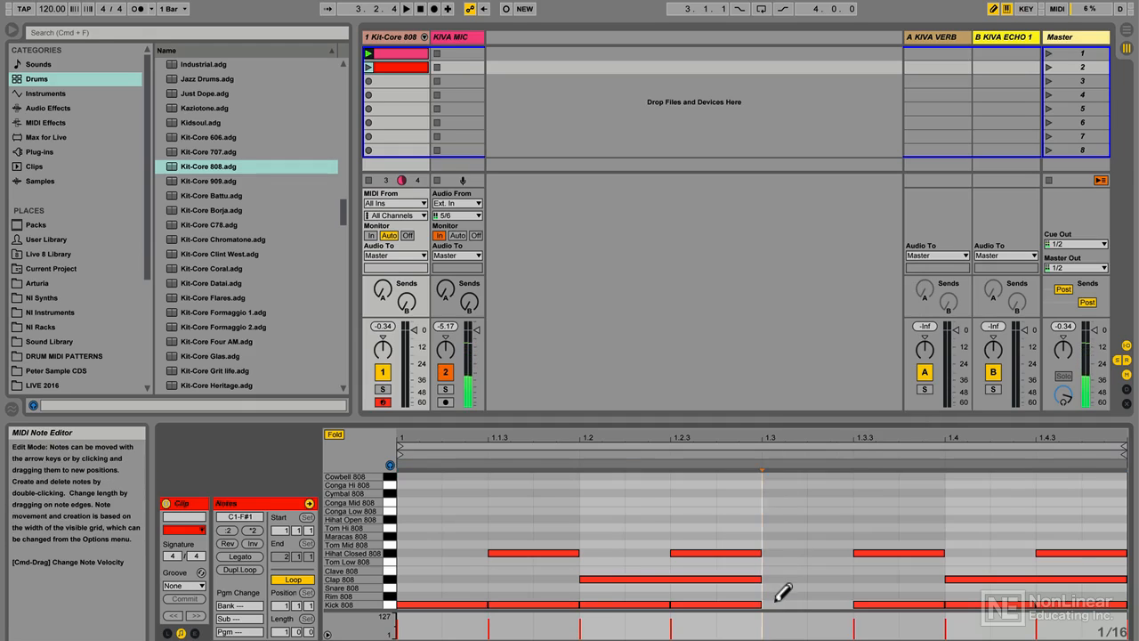
{"action": "left_click_drag", "start_coordinate": [777, 603], "coordinate": [1116, 604]}
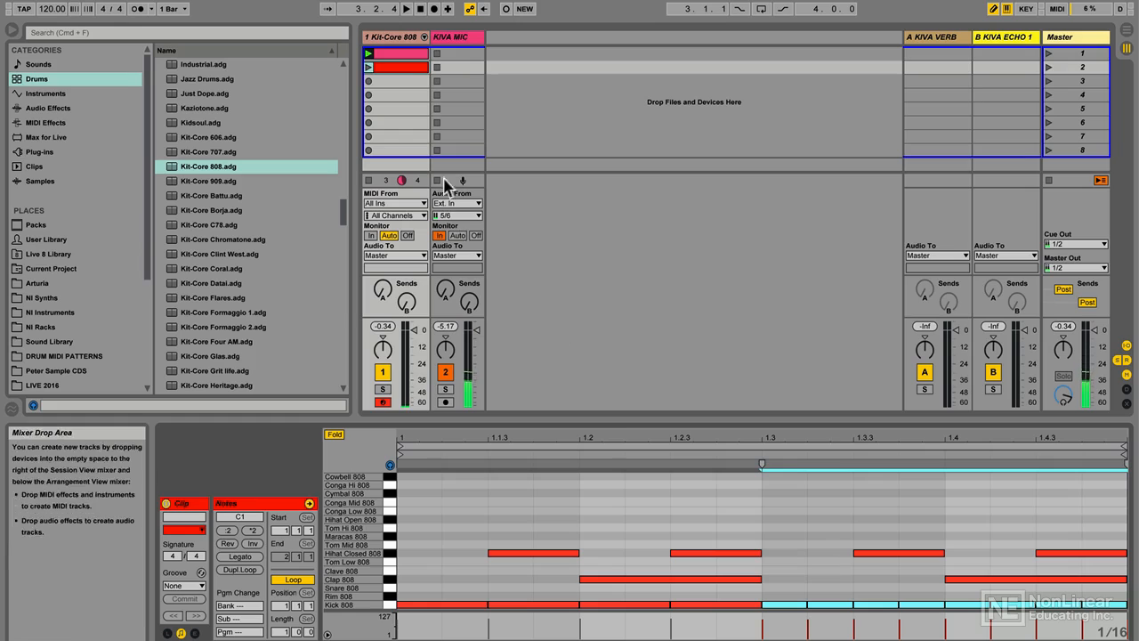
Step: Play the pink clip, switch playback to the red clip, and return to the pink one to compare them
{"action": "left_click", "coordinate": [369, 55]}
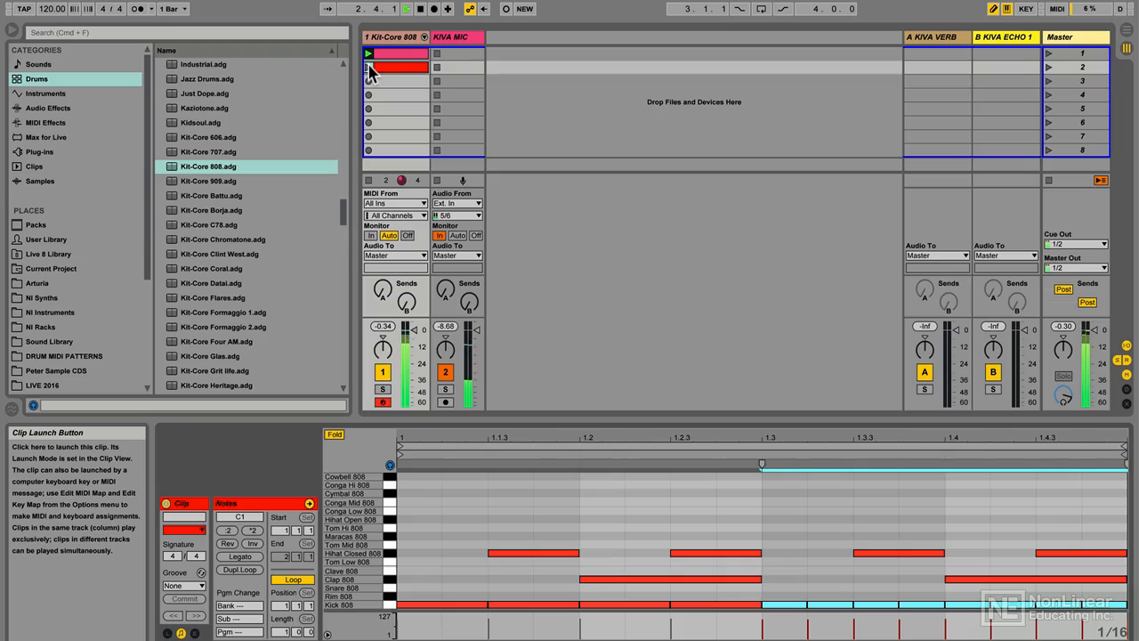
{"action": "left_click", "coordinate": [369, 68]}
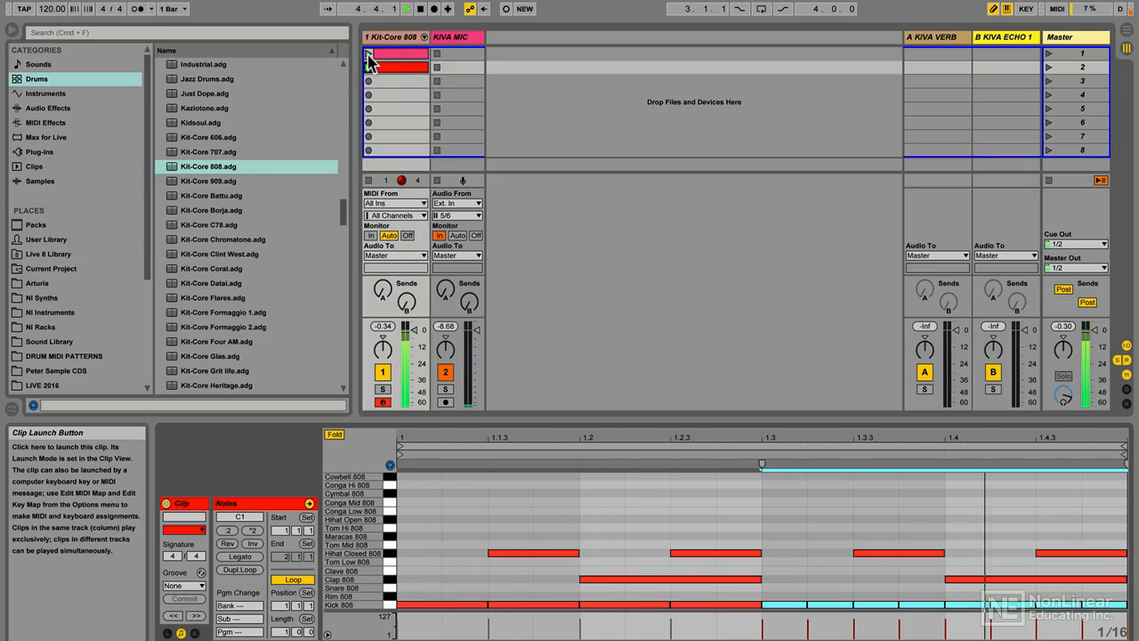
{"action": "left_click", "coordinate": [368, 55]}
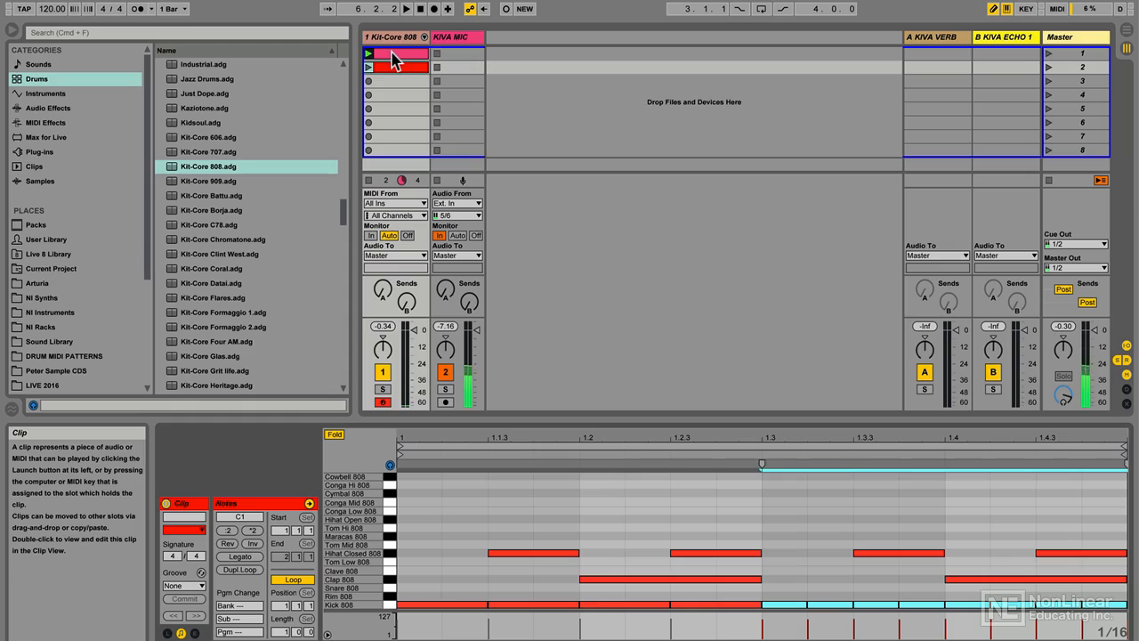
Step: Copy the pink clip into the third slot of the Kit-Core 808 track and colour the copy green
{"action": "left_click", "coordinate": [393, 53]}
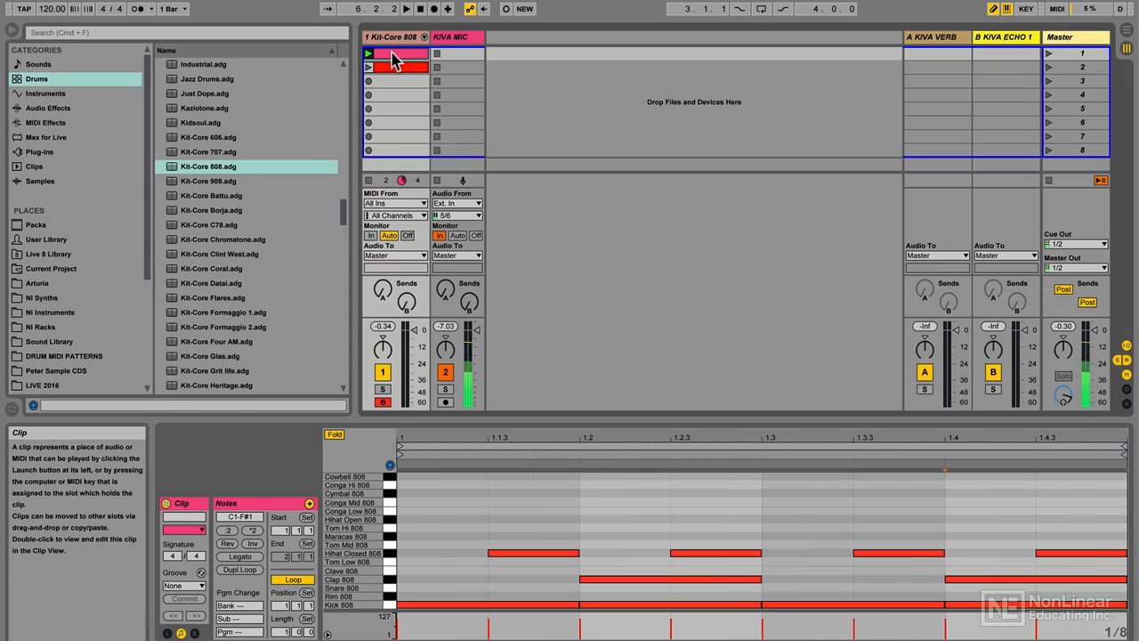
{"action": "left_click", "coordinate": [398, 81]}
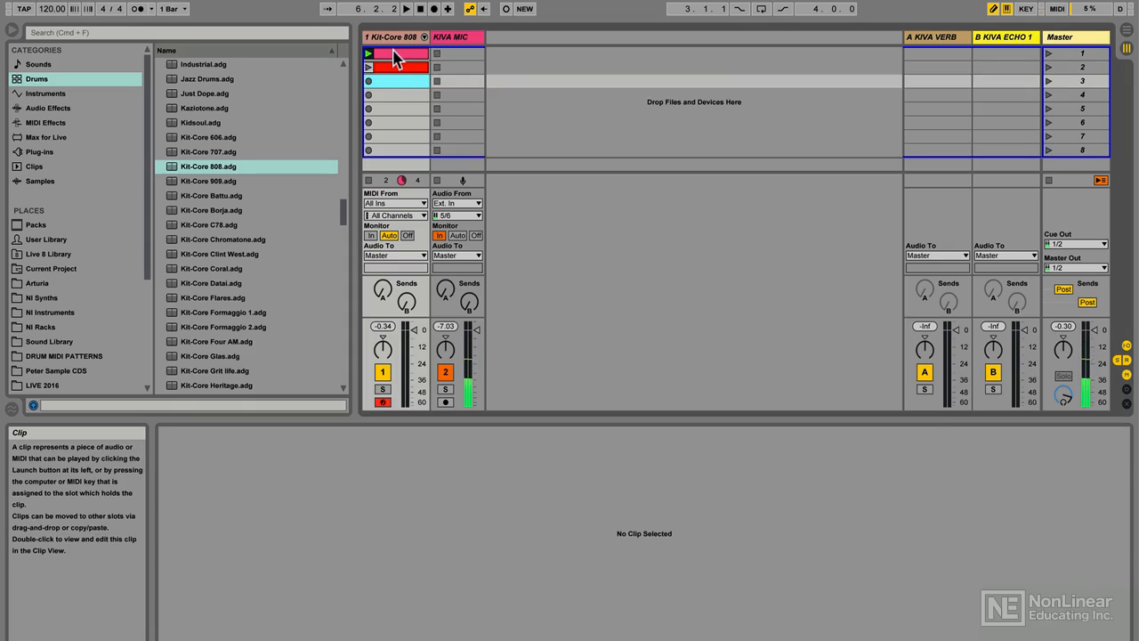
{"action": "left_click", "coordinate": [396, 56]}
{"action": "right_click", "coordinate": [396, 56]}
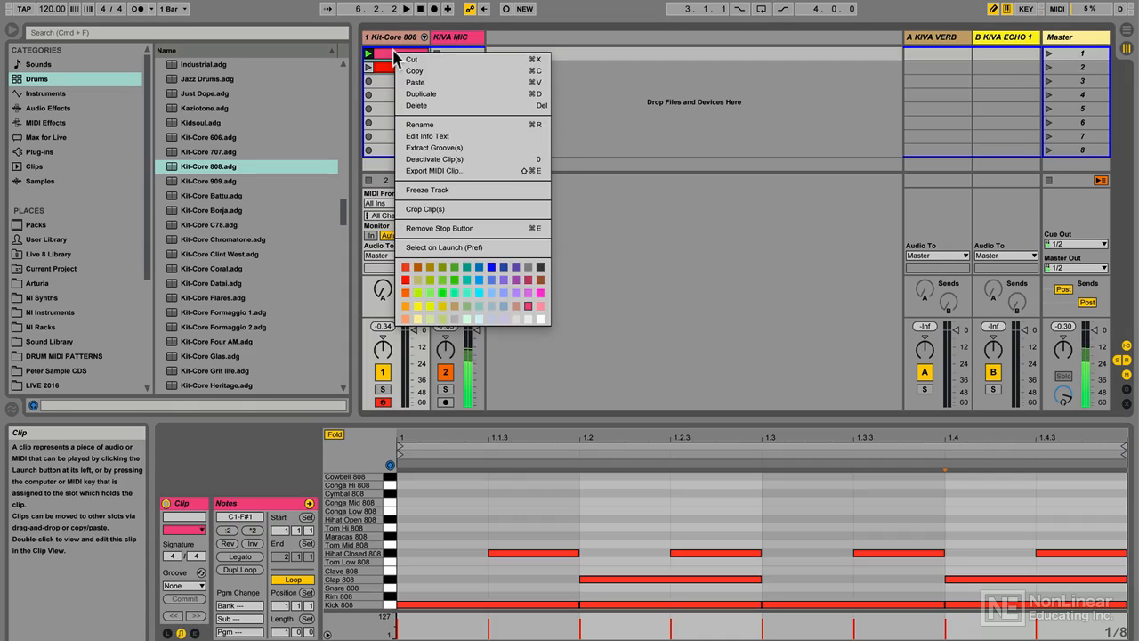
{"action": "left_click", "coordinate": [411, 72]}
{"action": "left_click", "coordinate": [393, 78]}
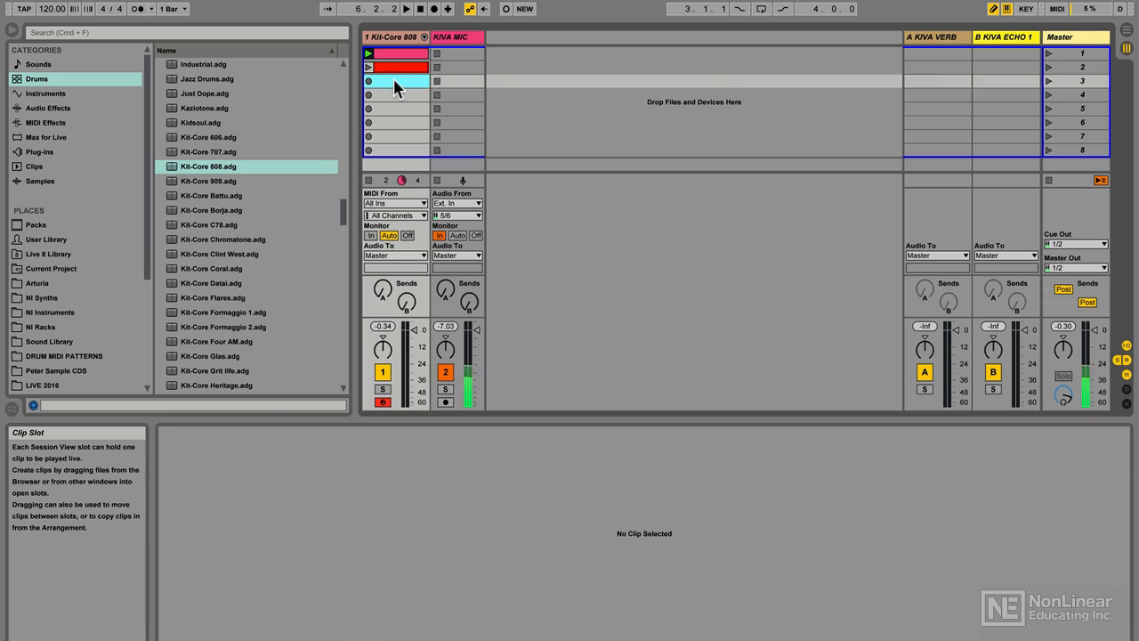
{"action": "right_click", "coordinate": [393, 77]}
{"action": "left_click", "coordinate": [420, 84]}
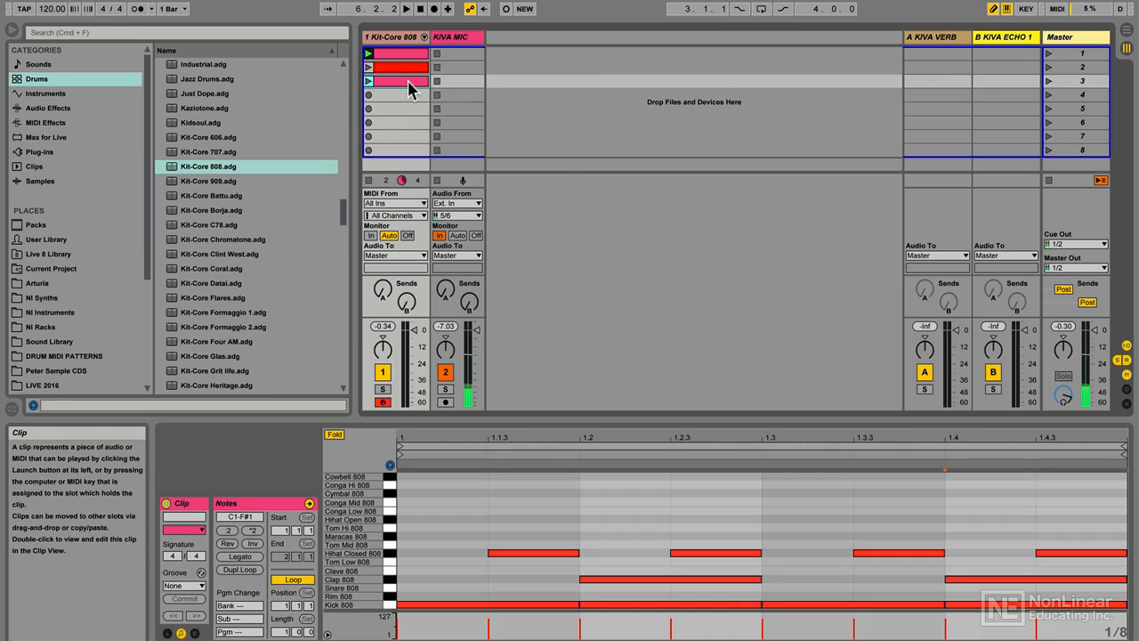
{"action": "right_click", "coordinate": [410, 84]}
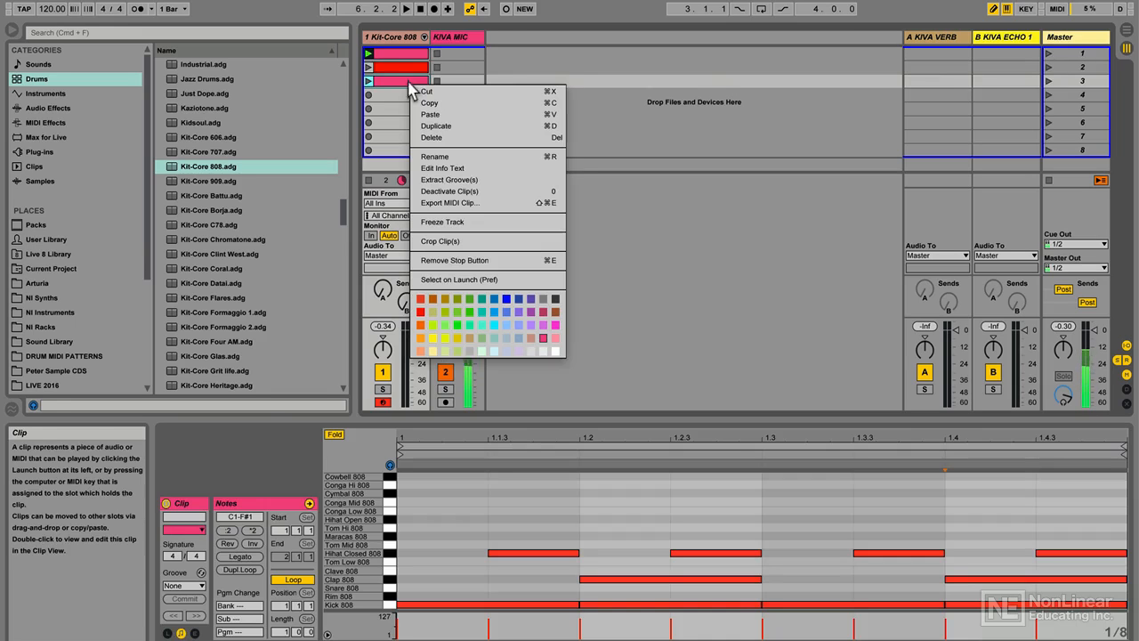
{"action": "left_click", "coordinate": [468, 312]}
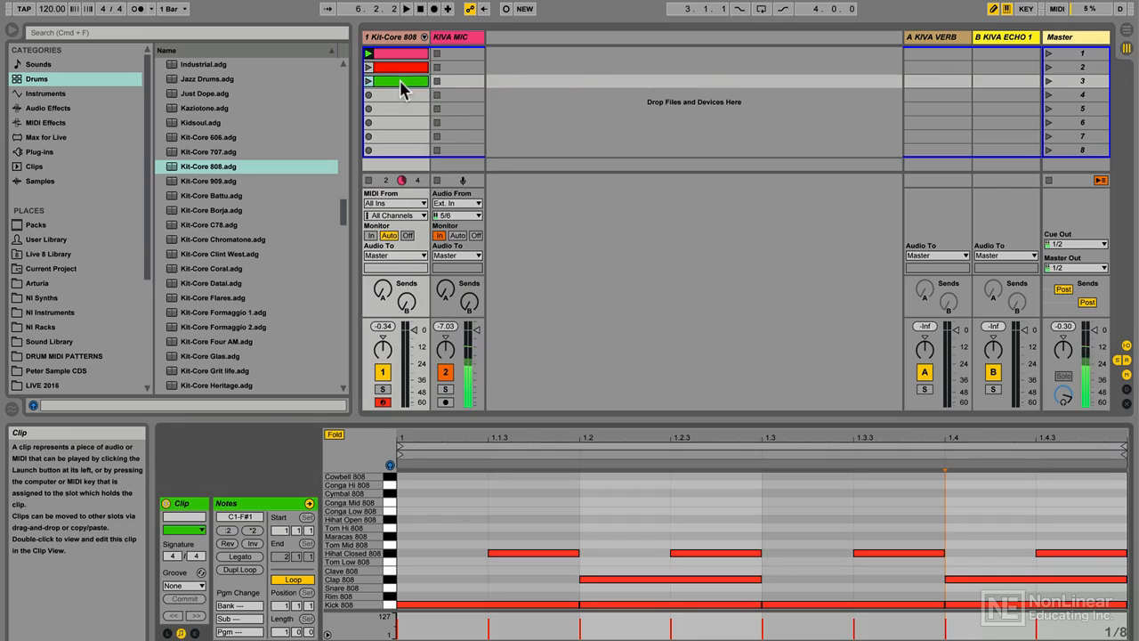
{"action": "left_click", "coordinate": [394, 552]}
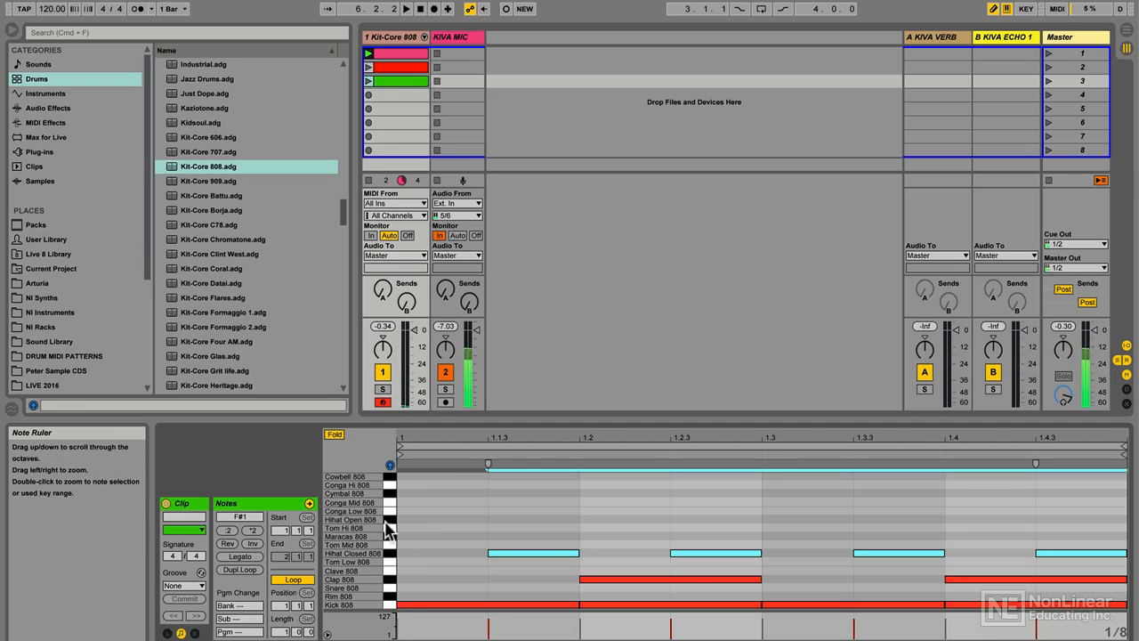
{"action": "left_click", "coordinate": [388, 519]}
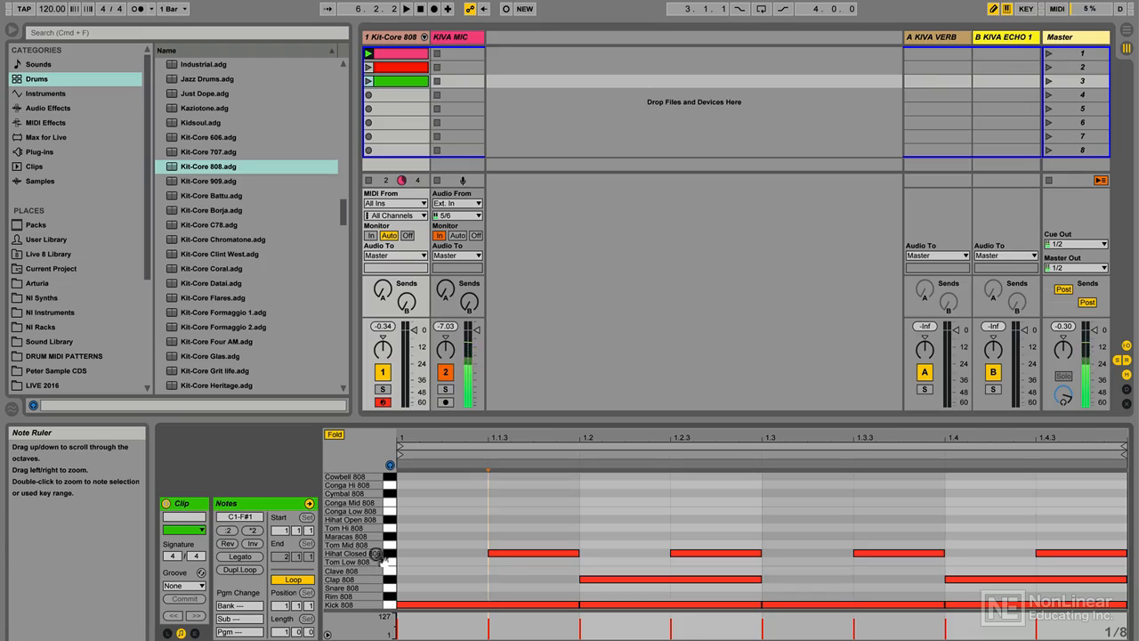
{"action": "left_click_drag", "start_coordinate": [460, 520], "coordinate": [1085, 568]}
{"action": "left_click", "coordinate": [450, 518]}
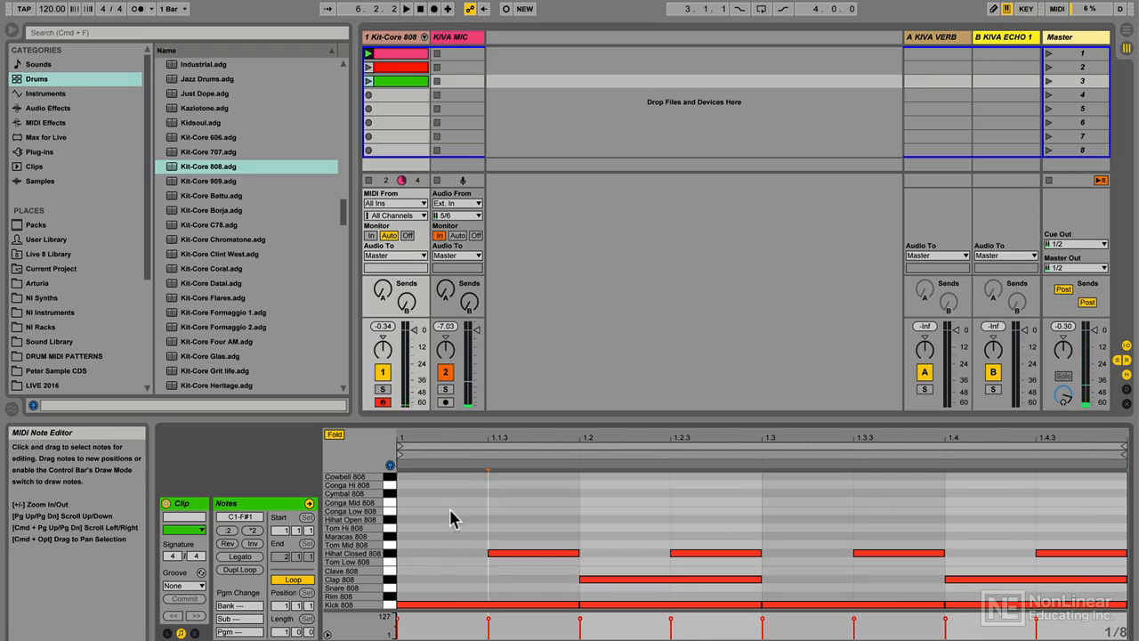
Step: Move all Hihat Closed 808 notes in the green clip up four rows to Hihat Open 808
{"action": "left_click", "coordinate": [390, 552]}
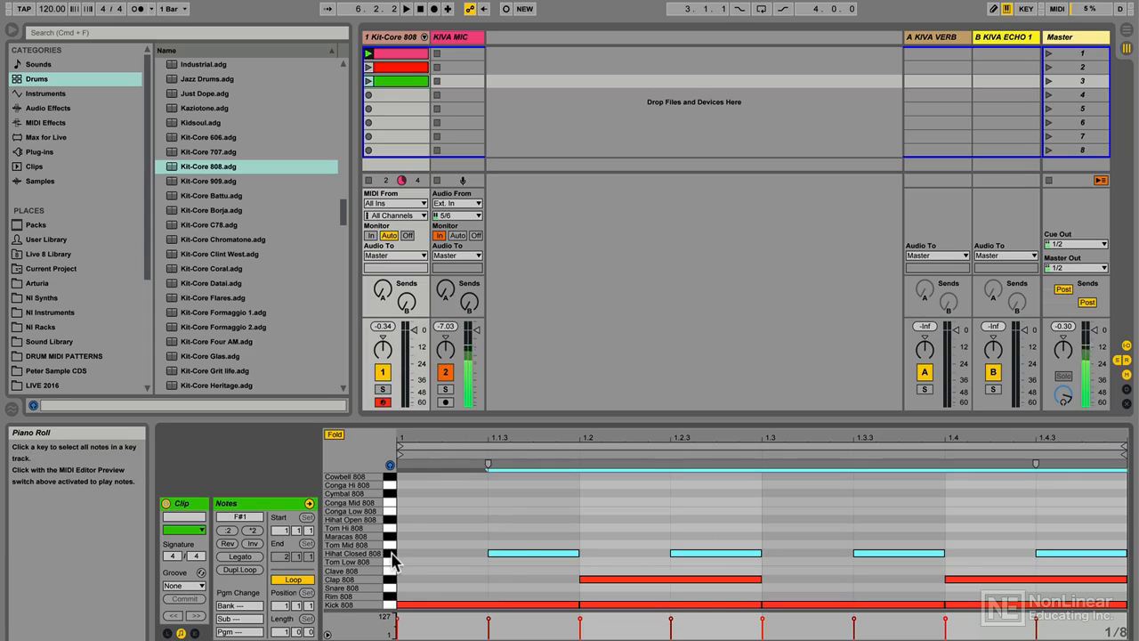
{"action": "key", "text": "Up"}
{"action": "key", "text": "Up"}
{"action": "key", "text": "Up"}
{"action": "key", "text": "Up"}
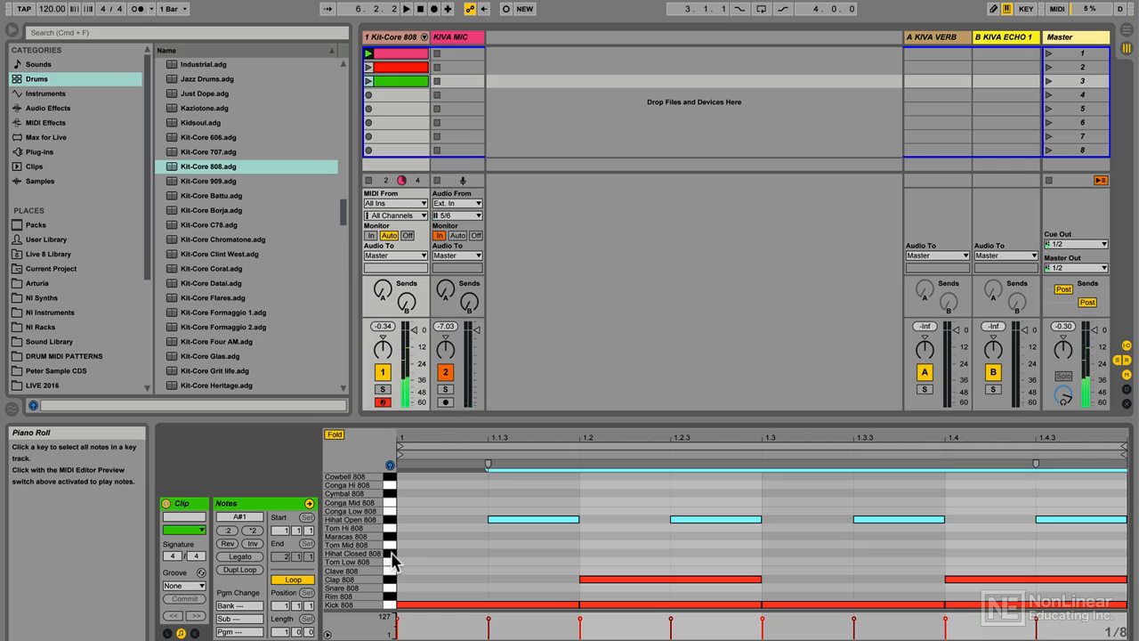
Step: Play the pink clip and switch playback to the red clip
{"action": "left_click", "coordinate": [368, 55]}
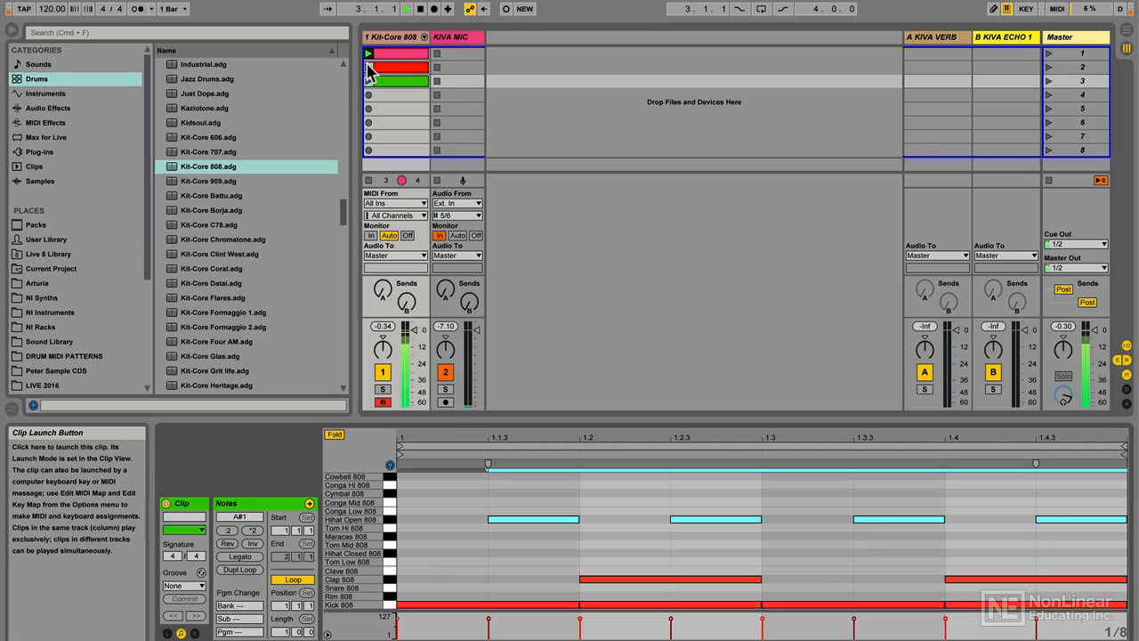
{"action": "left_click", "coordinate": [368, 68]}
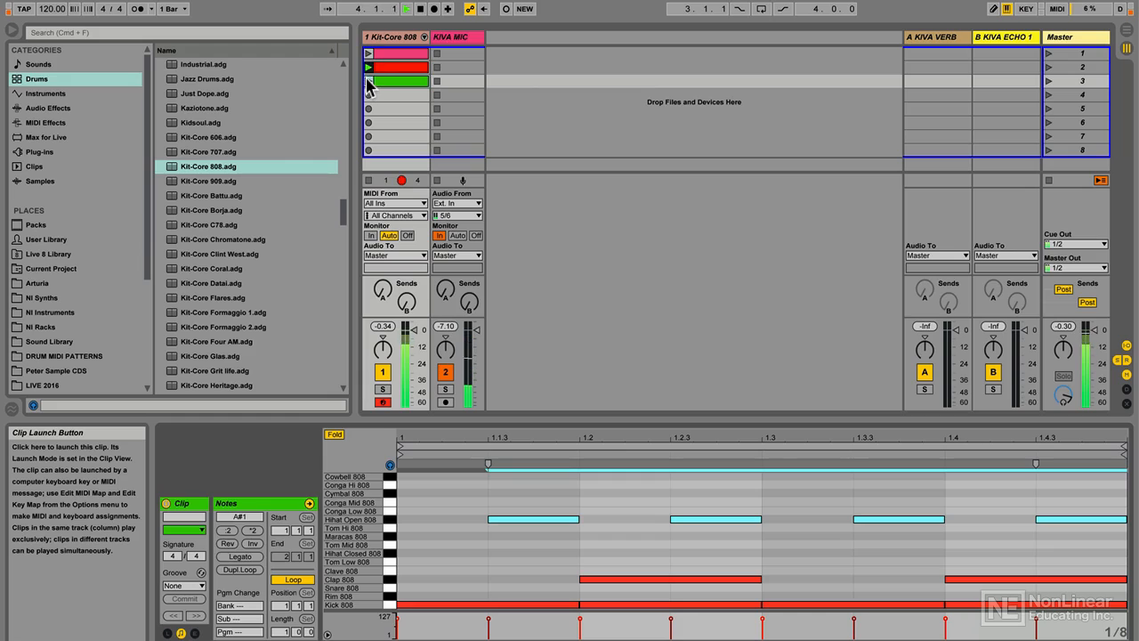